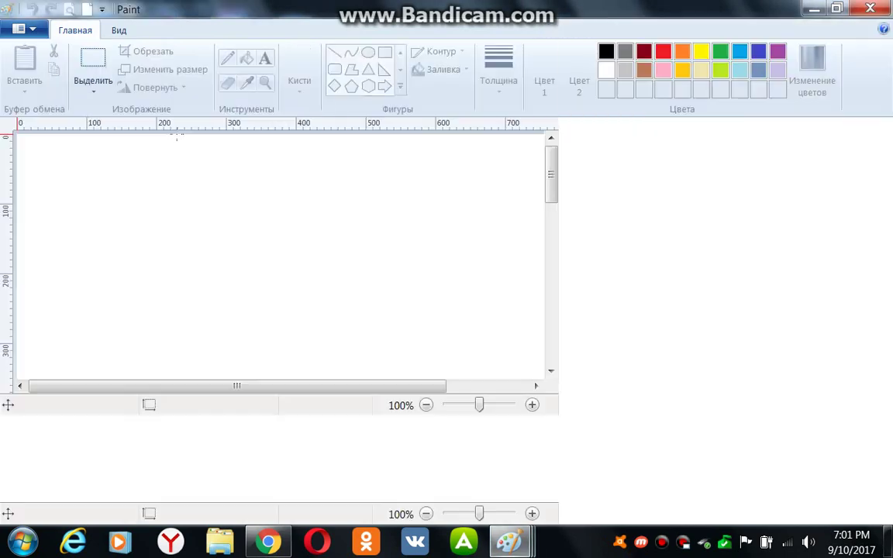
Draw a black six-pointed star about 432 × 428 px on the upper part of the blank canvas
left_click(402, 87)
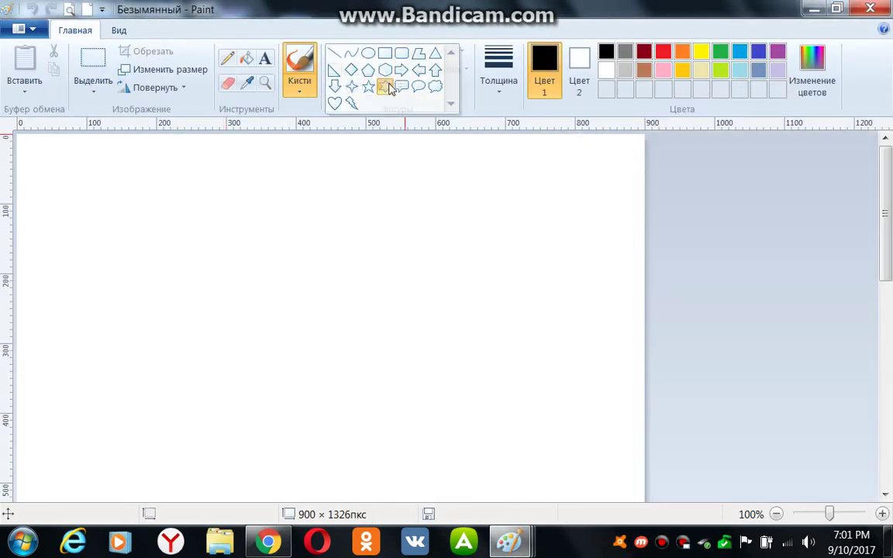
left_click(387, 86)
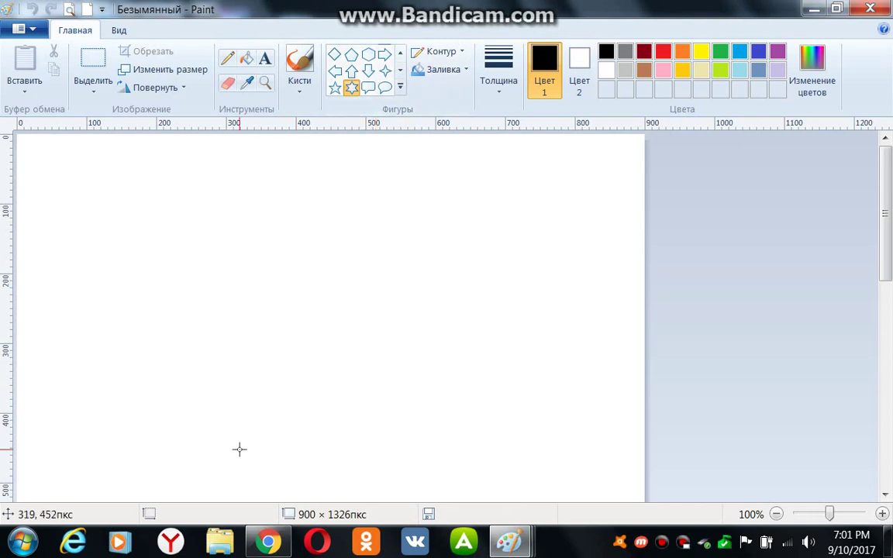
left_click_drag(238, 449, 539, 150)
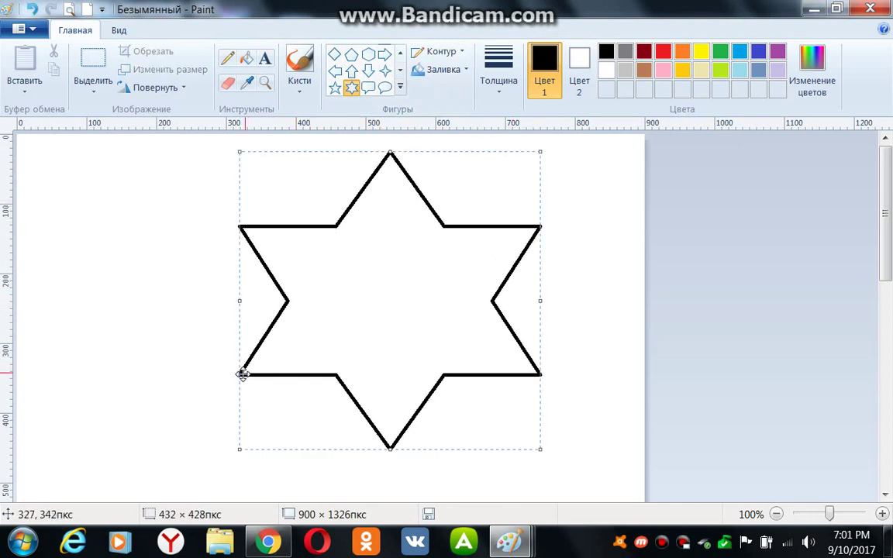
Move the star toward the canvas centre and stretch it to about 490 × 469 px
left_click_drag(243, 374, 198, 391)
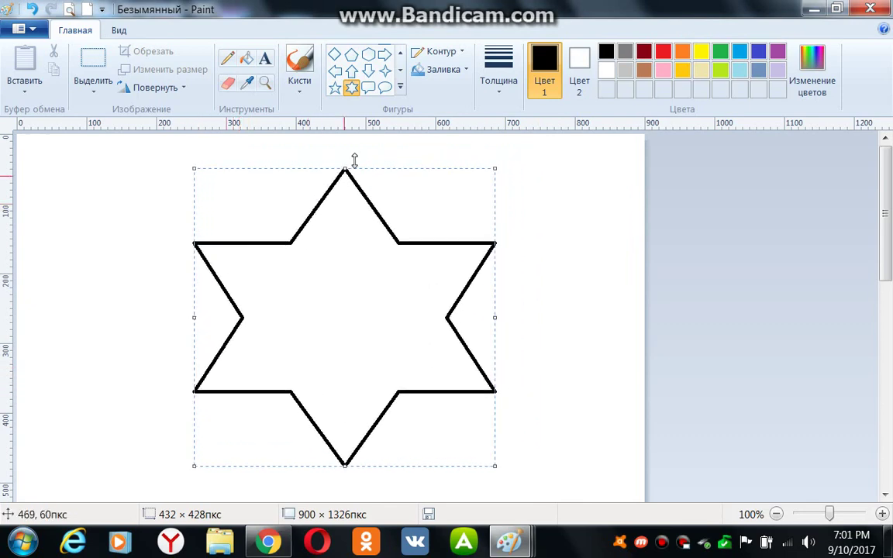
left_click_drag(342, 164, 343, 138)
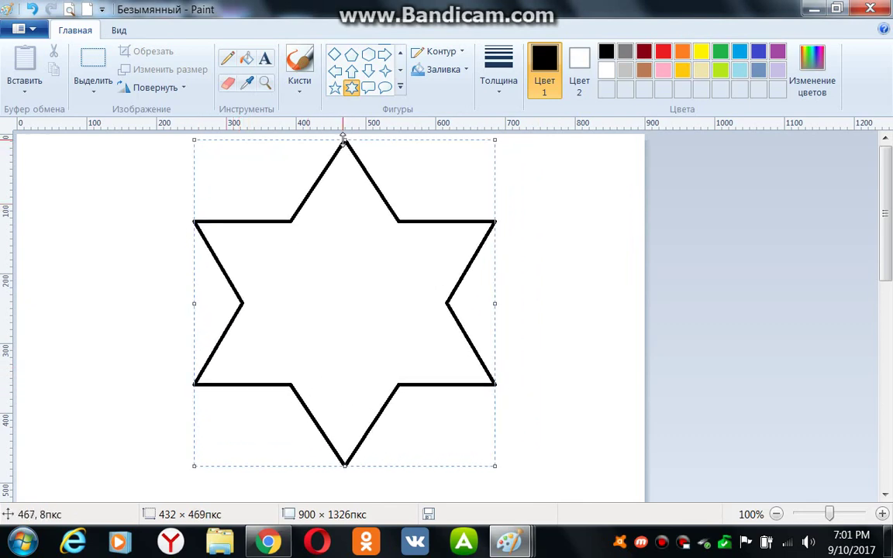
left_click_drag(498, 306, 535, 301)
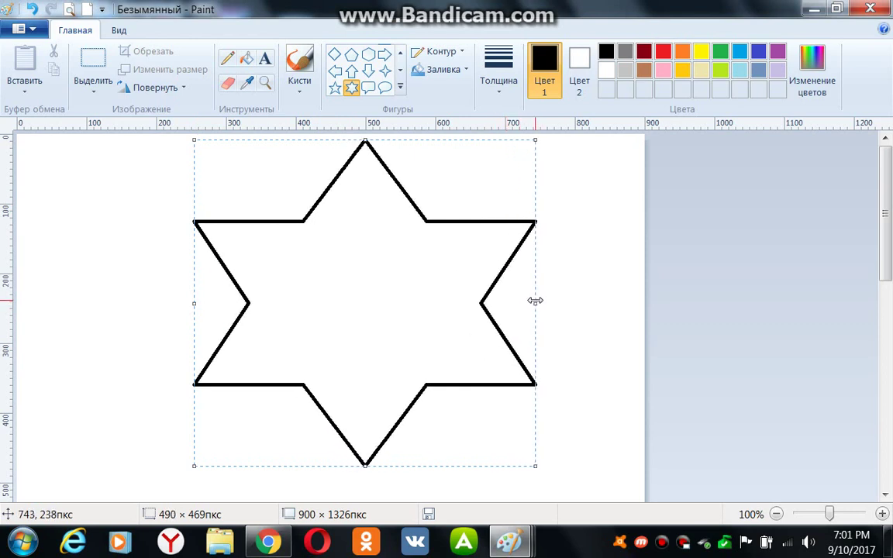
left_click(627, 291)
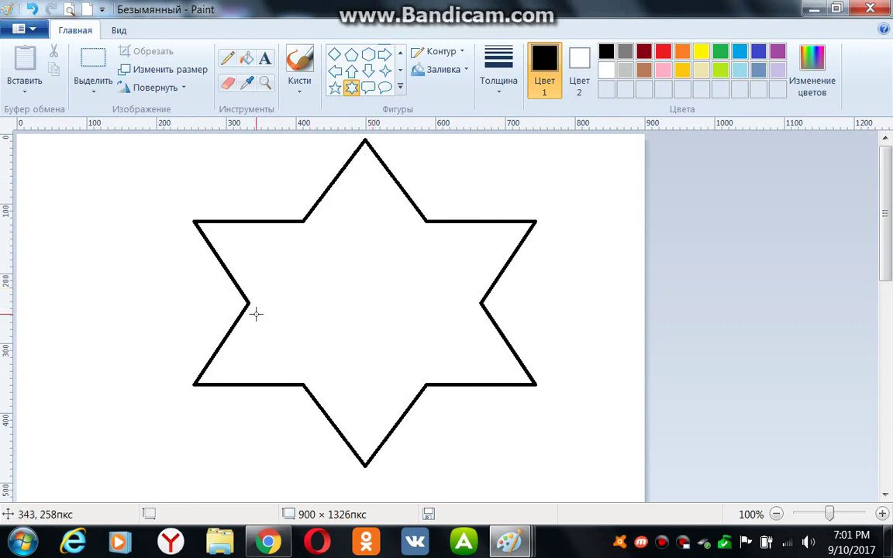
Draw straight lines across the star's upper half, joining its left, upper-left, upper-right and right inner corners
mouse_move(245, 301)
left_mouse_down()
mouse_move(270, 277)
mouse_move(246, 300)
left_mouse_up()
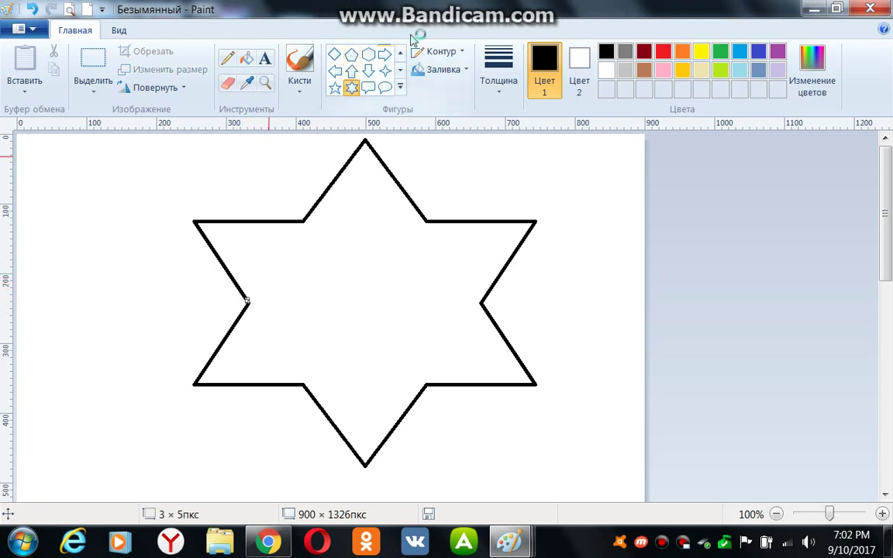
scroll(358, 67, "up", 2)
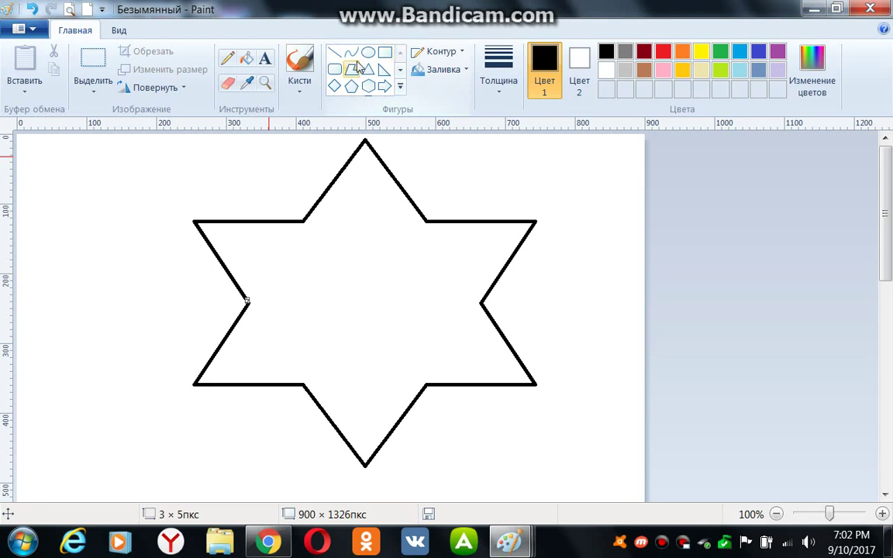
left_click(334, 53)
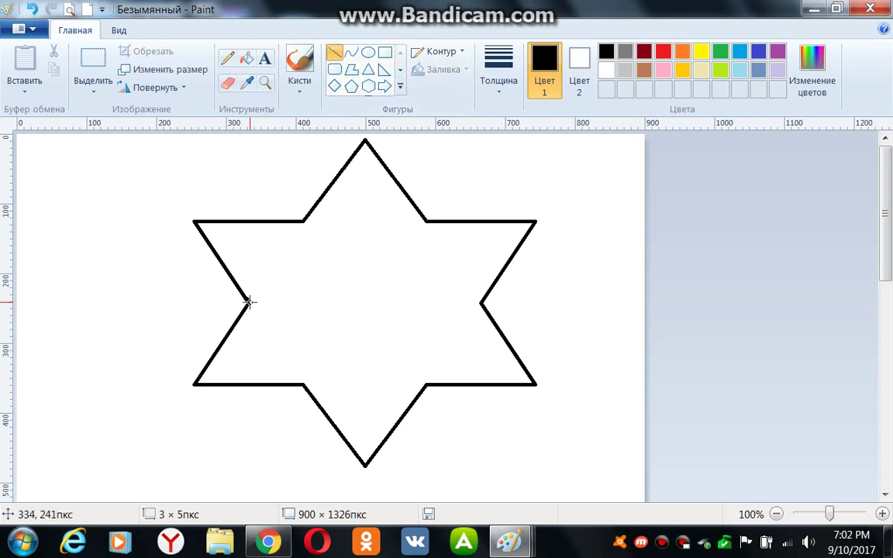
mouse_move(247, 303)
left_mouse_down()
mouse_move(301, 220)
mouse_move(427, 222)
left_mouse_up()
left_click(363, 241)
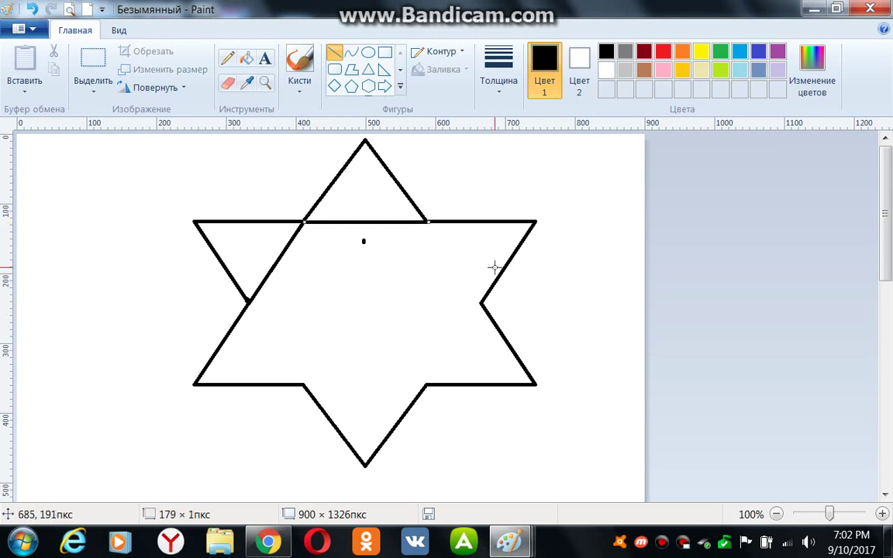
left_click(461, 270)
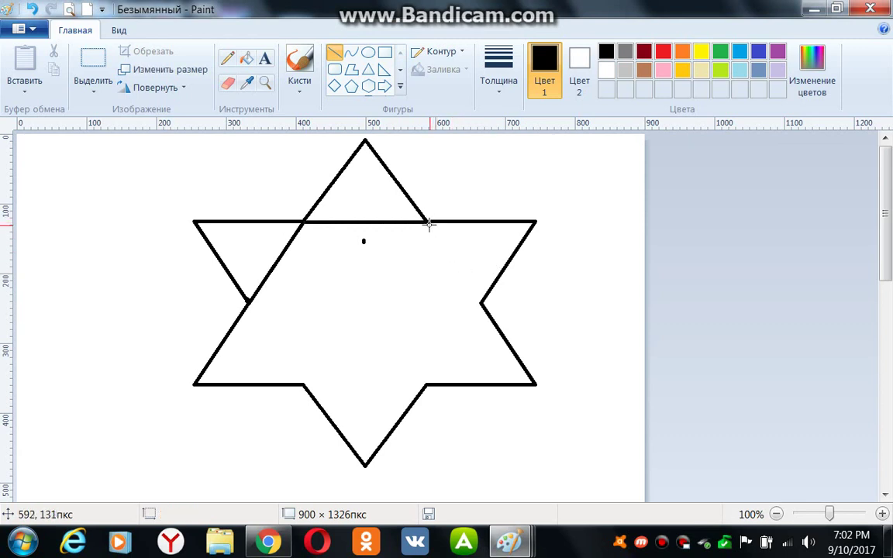
left_click_drag(431, 224, 482, 305)
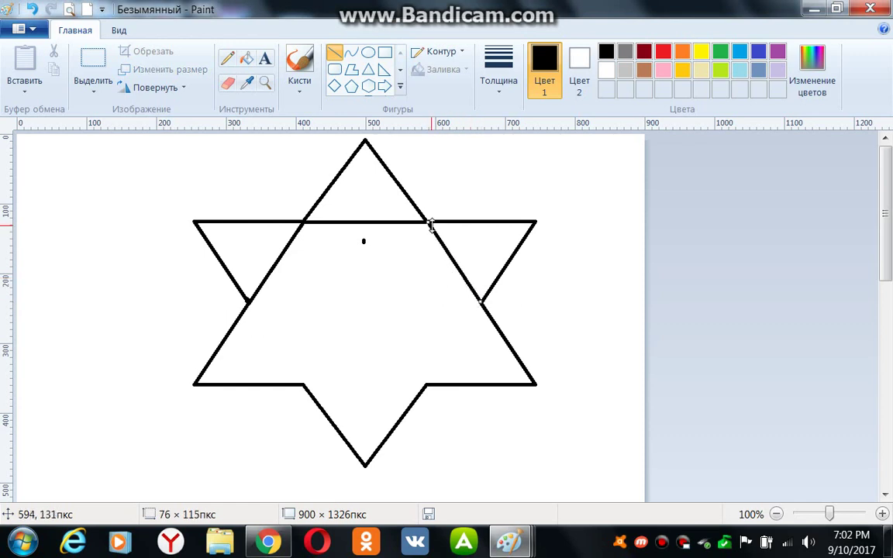
left_click_drag(431, 224, 426, 221)
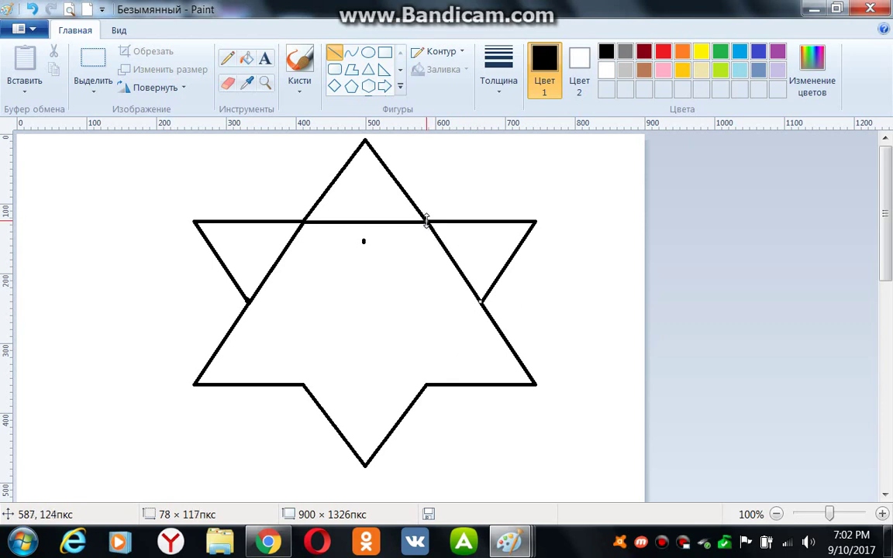
left_click(393, 350)
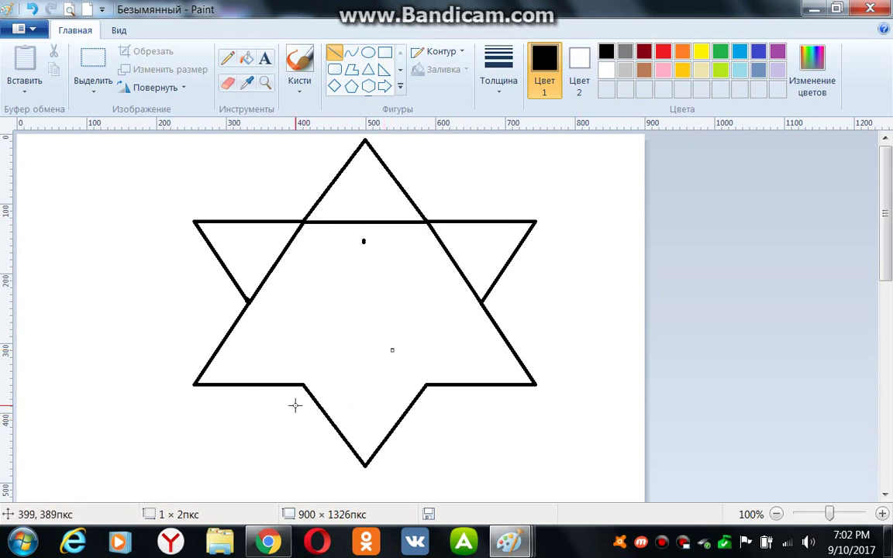
Draw straight lines across the star's lower half, joining its left, lower-left, lower-right and right inner corners to close the hexagon
left_click_drag(304, 383, 432, 383)
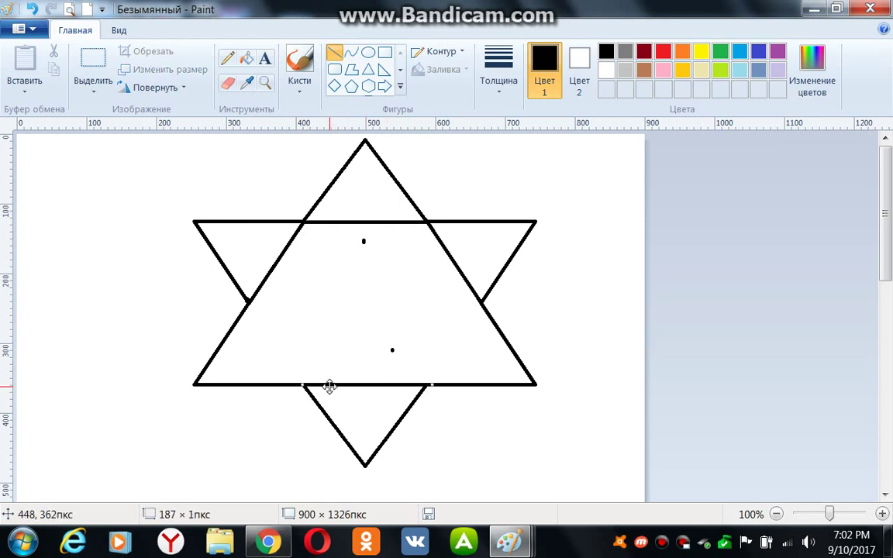
left_click(349, 307)
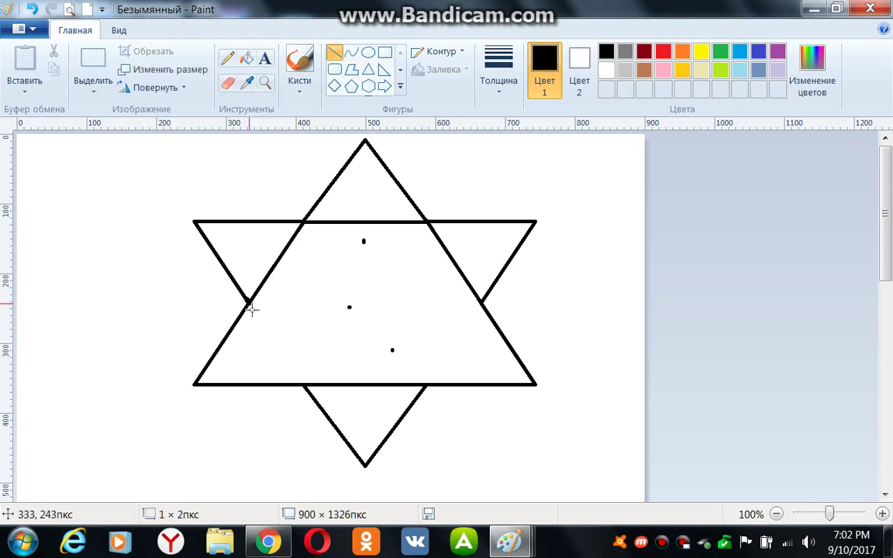
left_click_drag(248, 303, 304, 383)
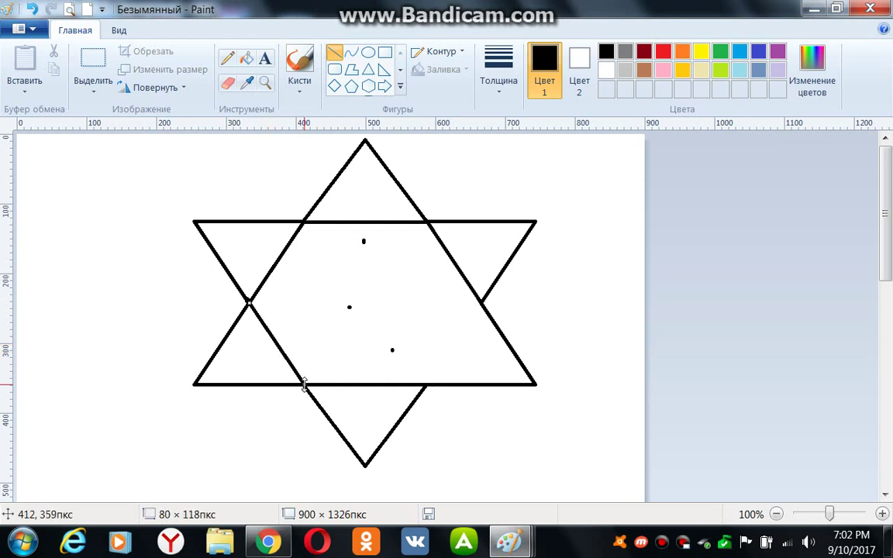
left_click_drag(364, 320, 483, 307)
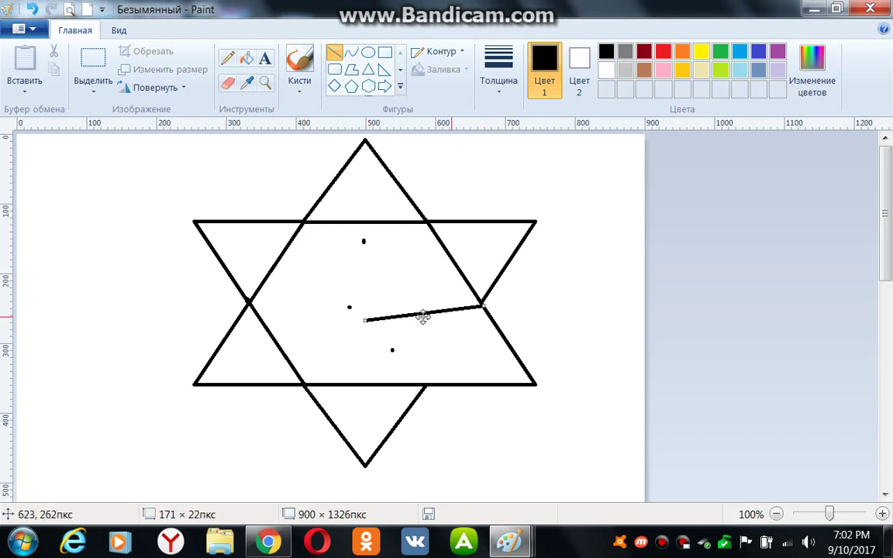
left_click(27, 9)
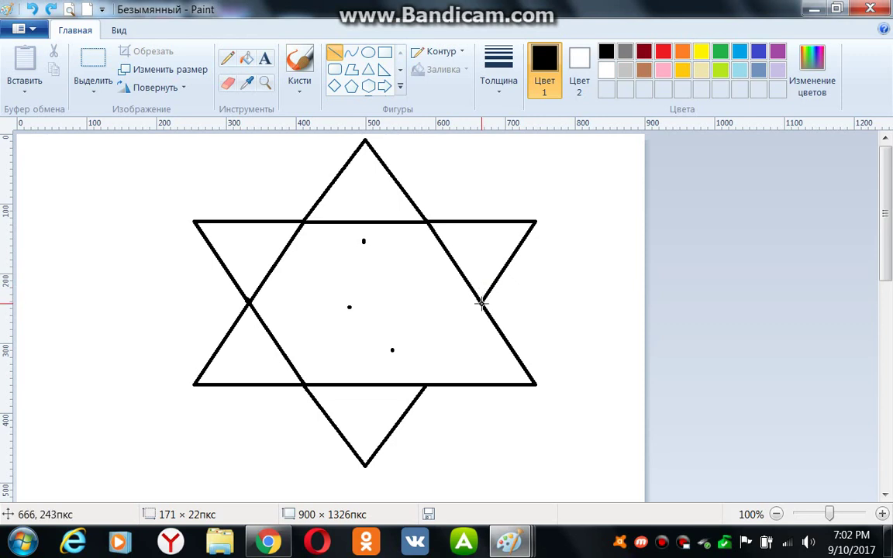
left_click_drag(481, 304, 421, 389)
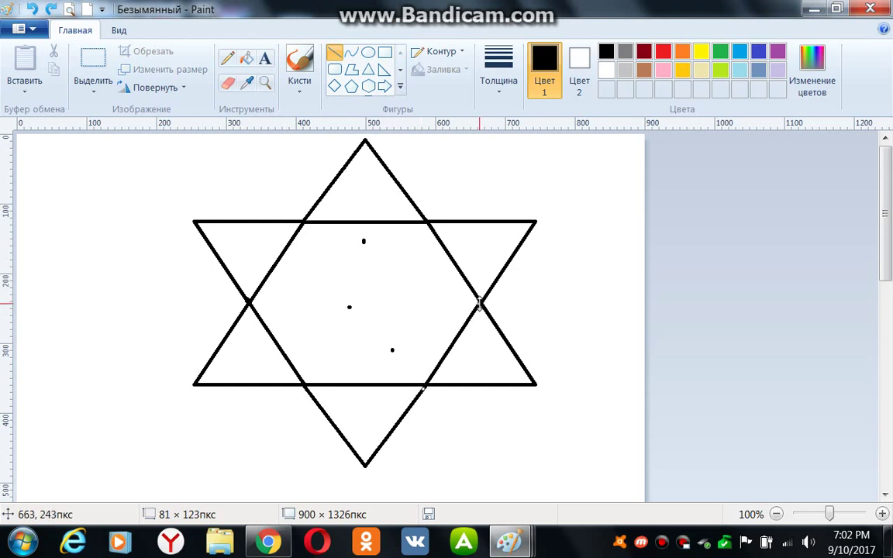
left_click_drag(478, 305, 482, 305)
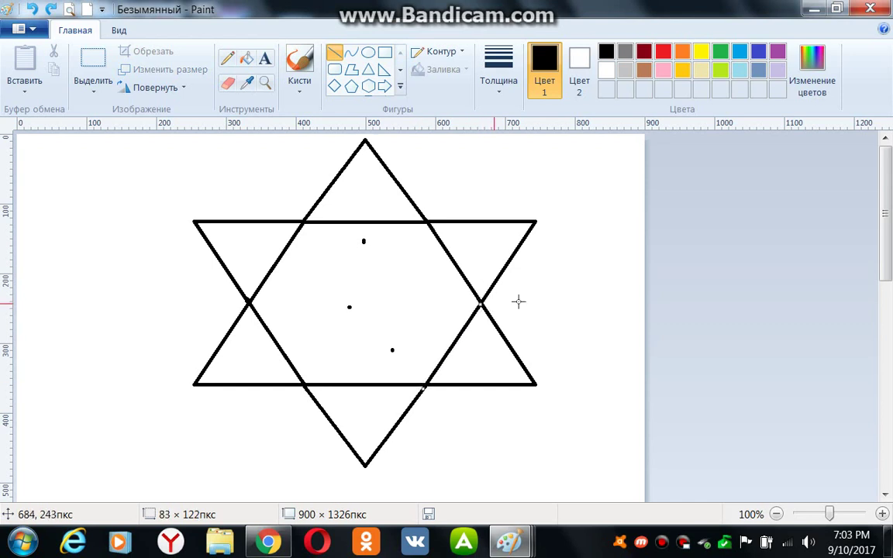
left_click(519, 302)
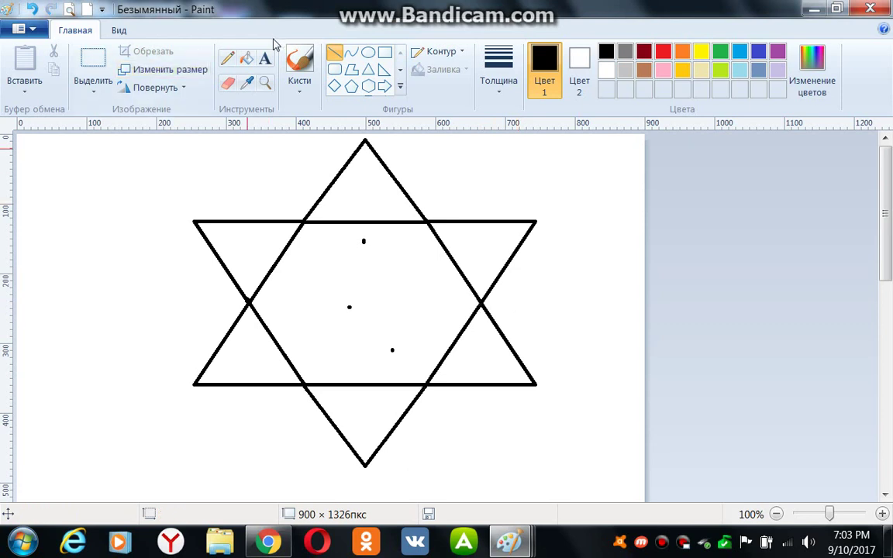
Erase the three stray black dots inside the star's central hexagon
left_click(230, 85)
left_click(364, 241)
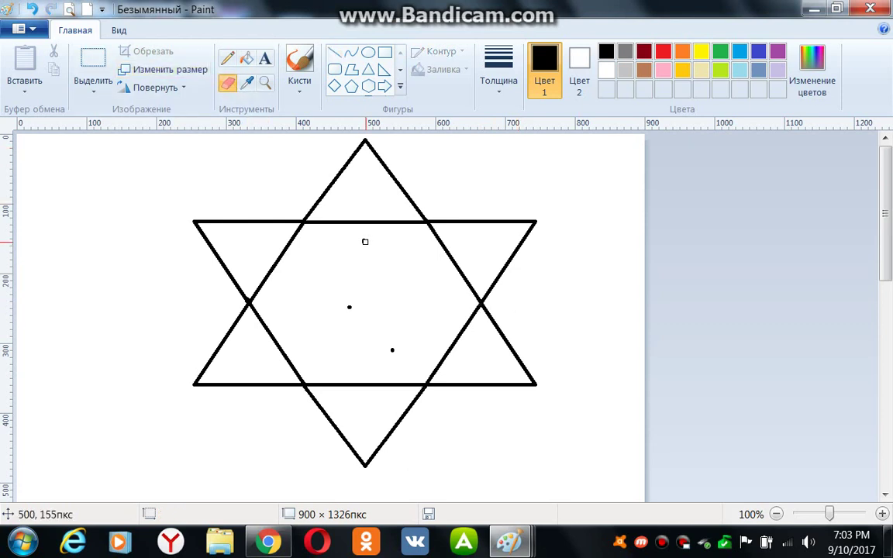
left_click(349, 307)
left_click(391, 350)
left_click(333, 53)
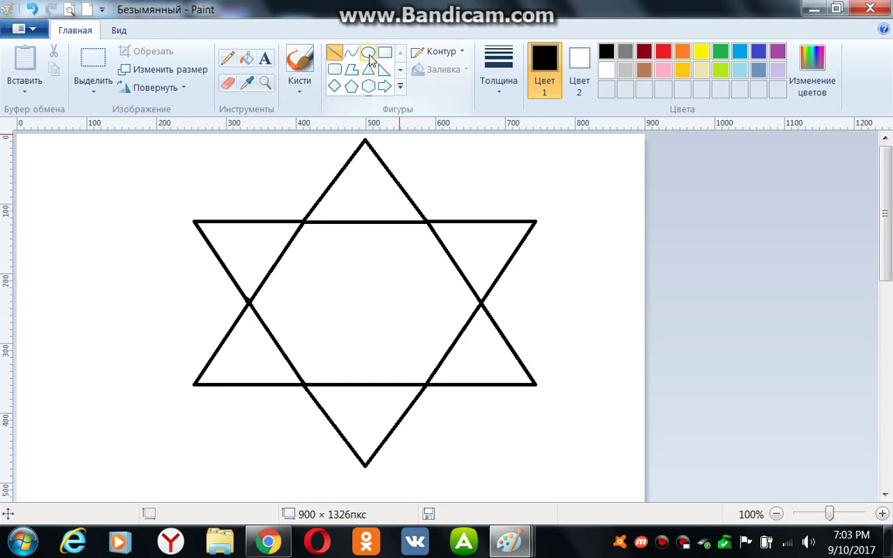
left_click_drag(335, 332, 323, 300)
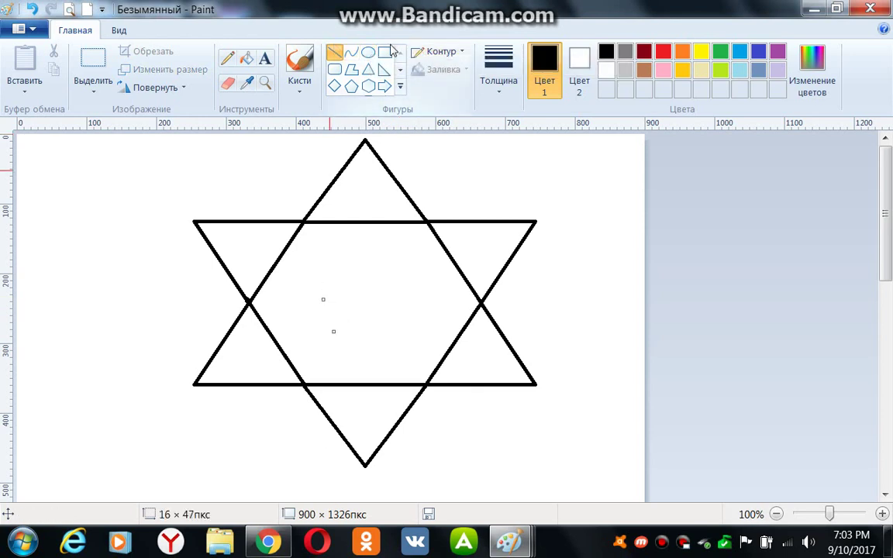
left_click_drag(337, 313, 361, 288)
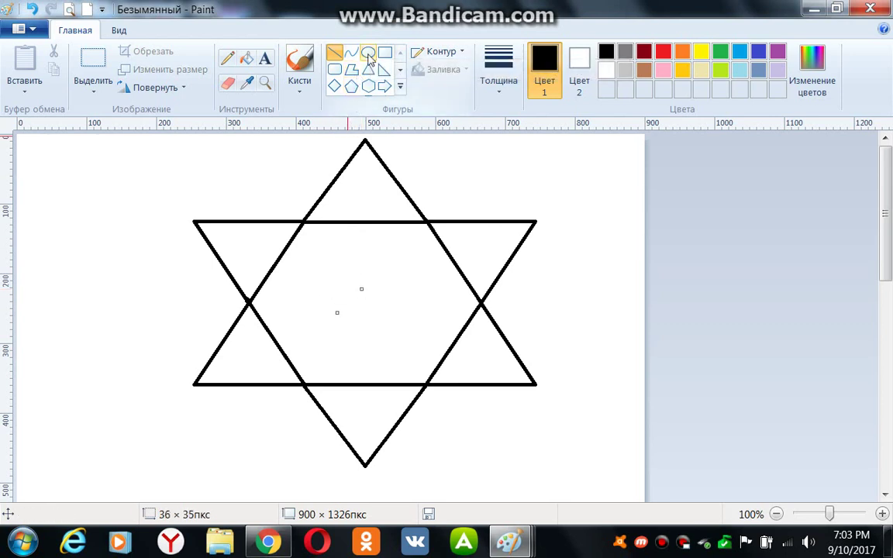
left_click_drag(297, 315, 336, 295)
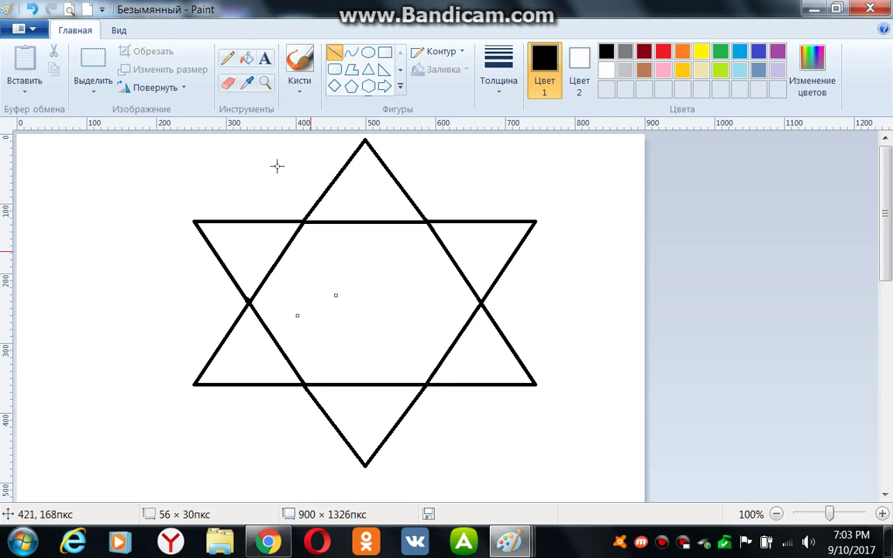
right_click(235, 65)
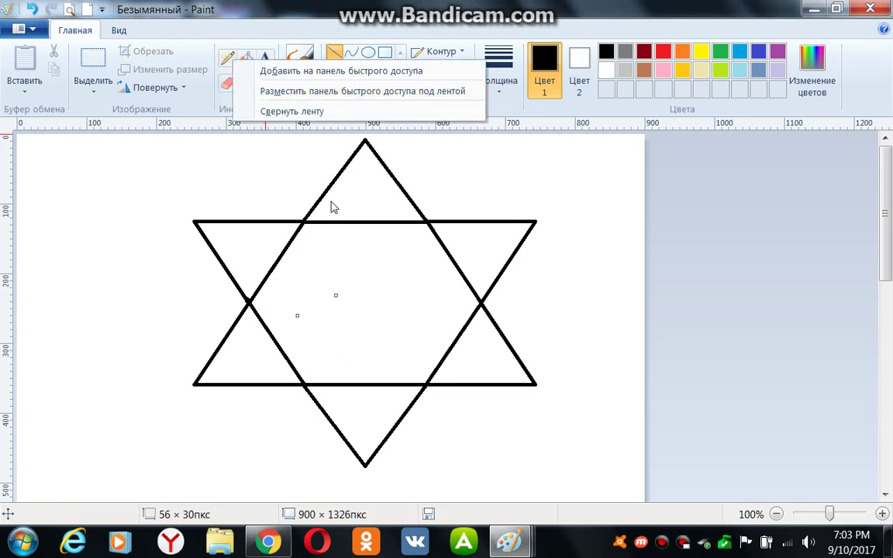
left_click(368, 298)
left_click_drag(364, 294, 366, 290)
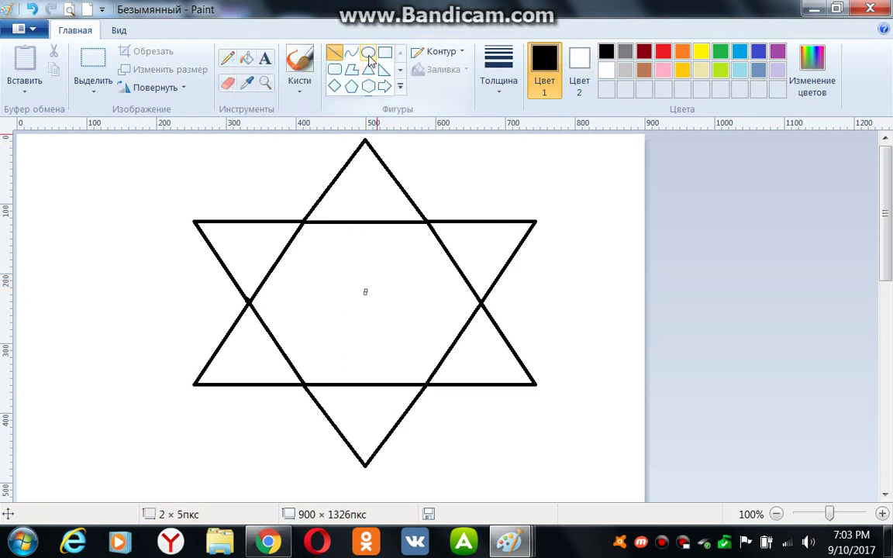
right_click(369, 59)
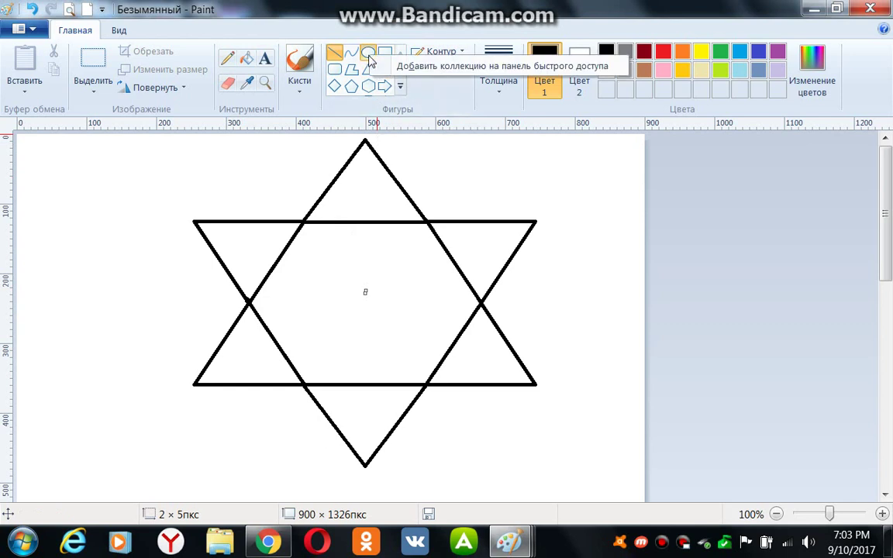
Draw an ellipse in the star's central hexagon and adjust its sides to about 174 × 167 px
left_click(369, 54)
left_click_drag(319, 346, 425, 241)
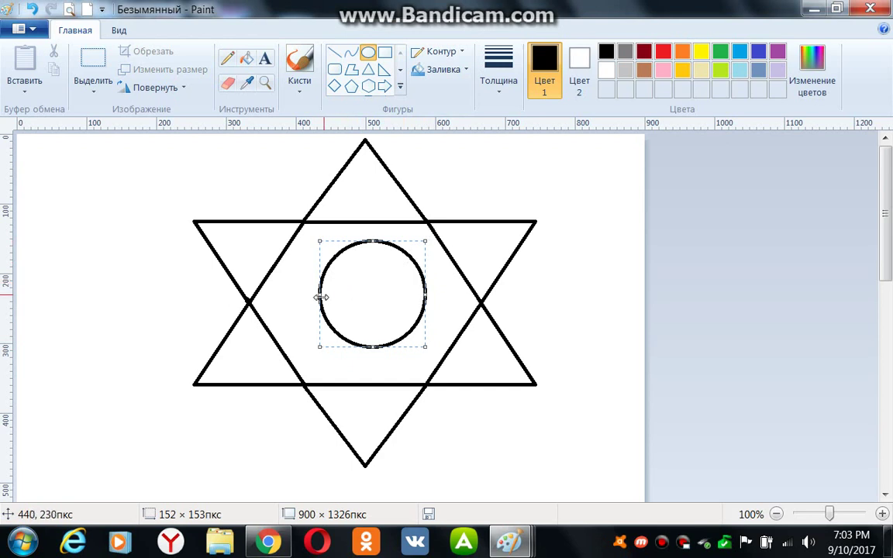
left_click_drag(322, 297, 302, 314)
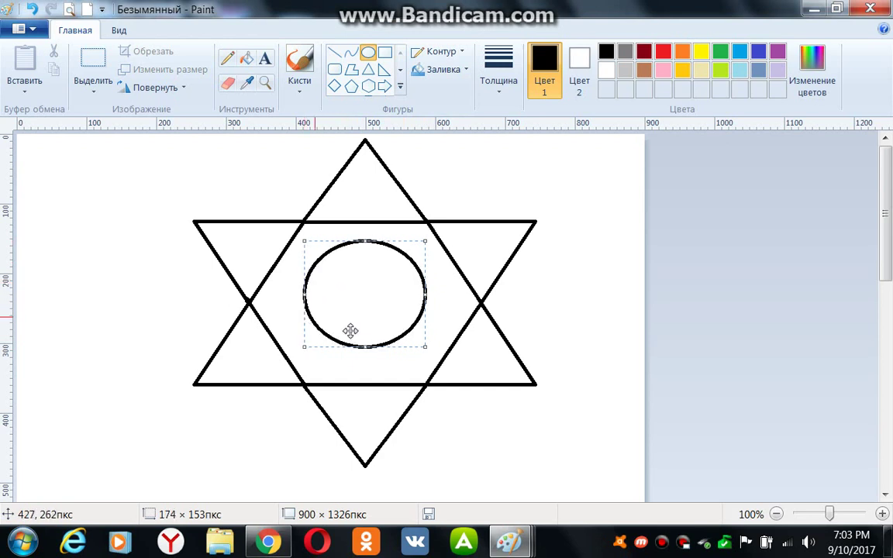
left_click_drag(365, 347, 364, 360)
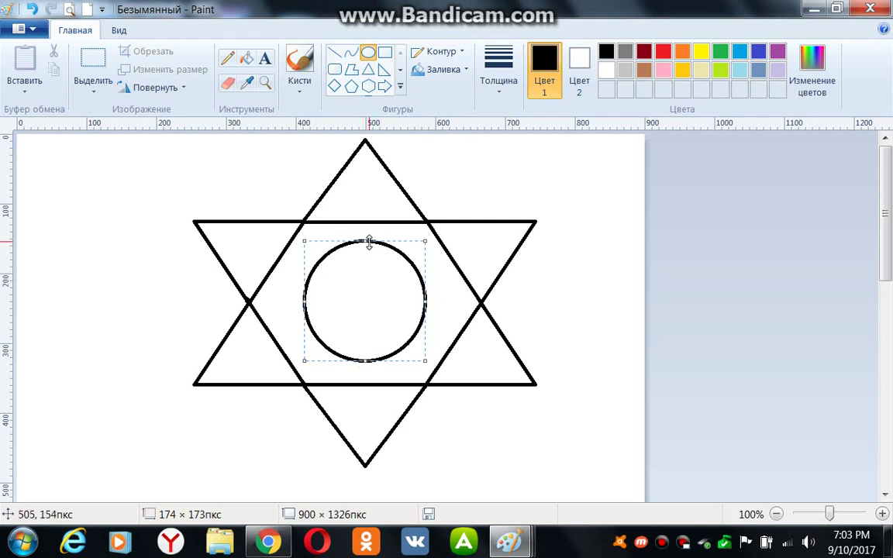
left_click_drag(369, 243, 368, 246)
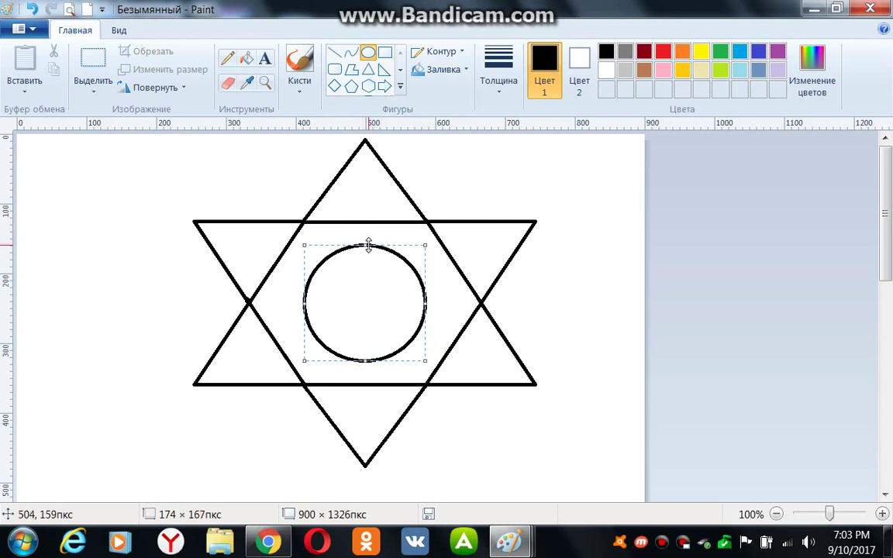
Draw a smaller ellipse centred inside the existing circle and adjust its sides to about 88 × 91 px
left_click(545, 241)
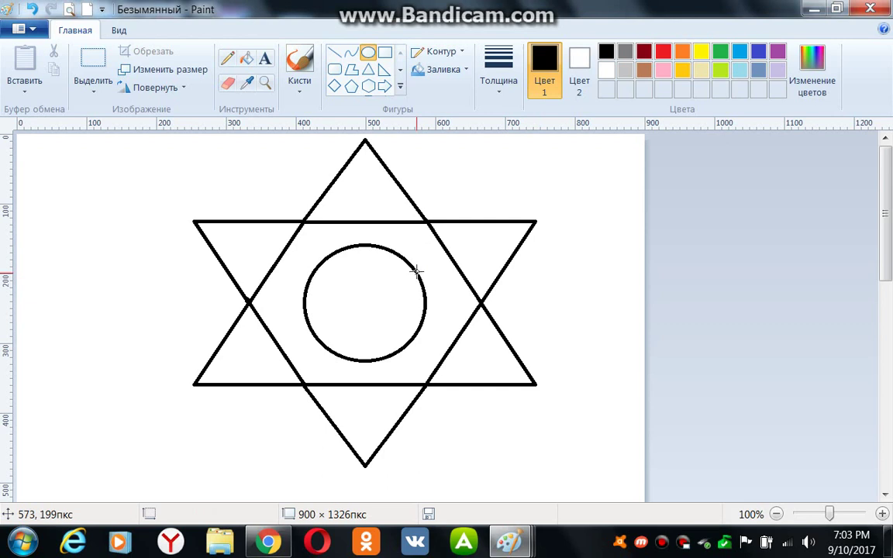
left_click(368, 53)
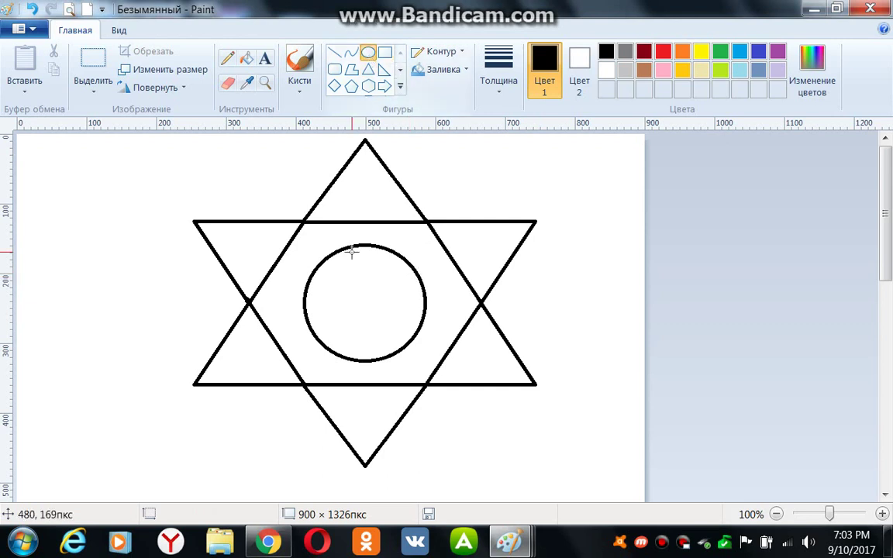
left_click_drag(353, 304, 392, 274)
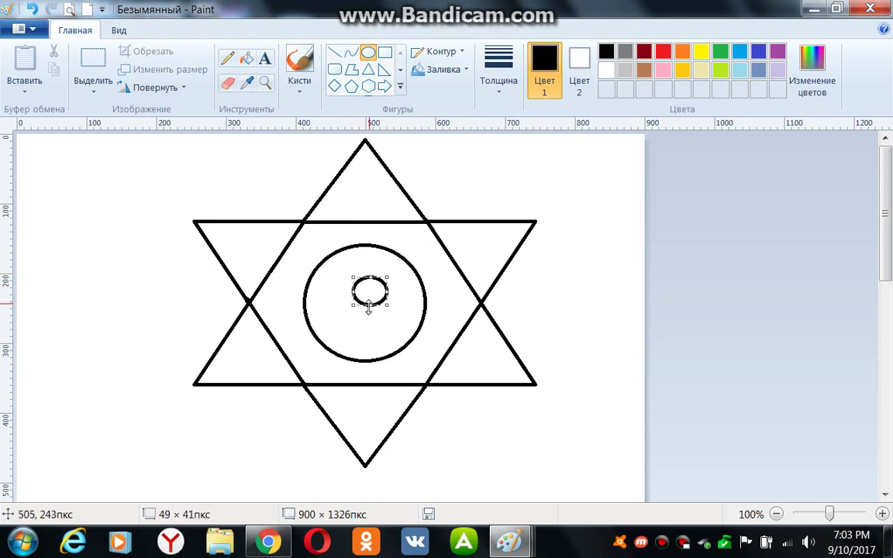
left_click_drag(367, 305, 366, 335)
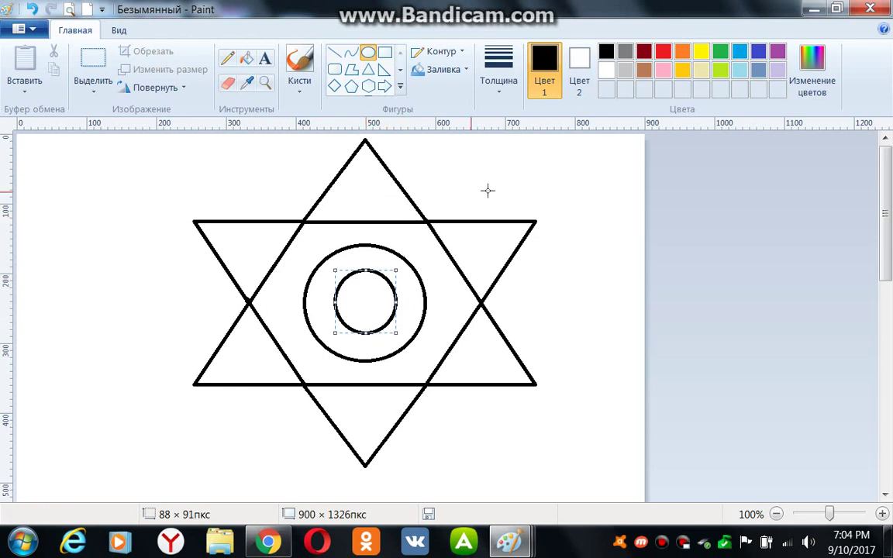
left_click(530, 182)
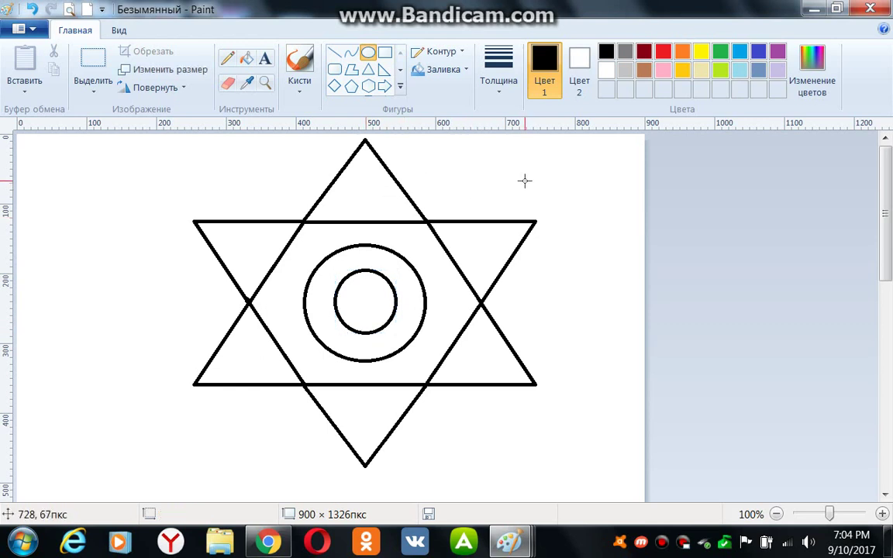
Fill the six outer triangular points of the star with red
left_click(665, 53)
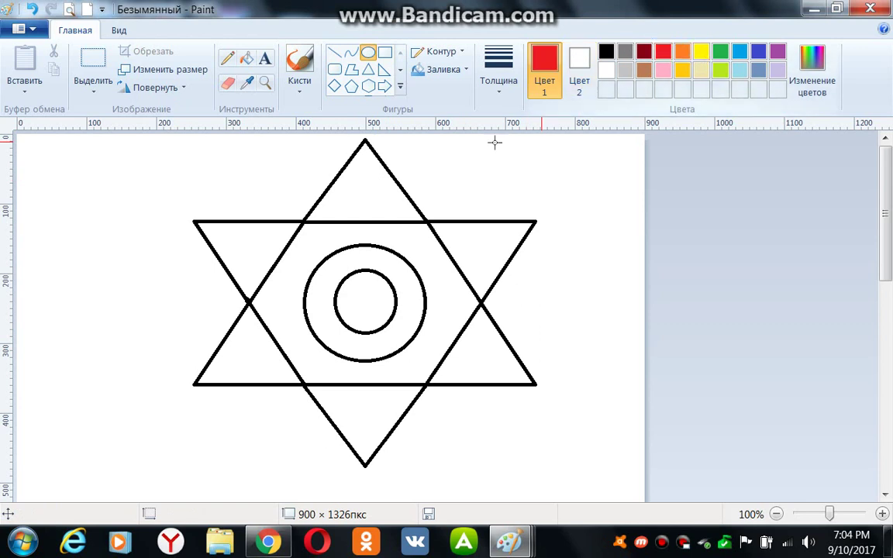
left_click(246, 59)
left_click(369, 190)
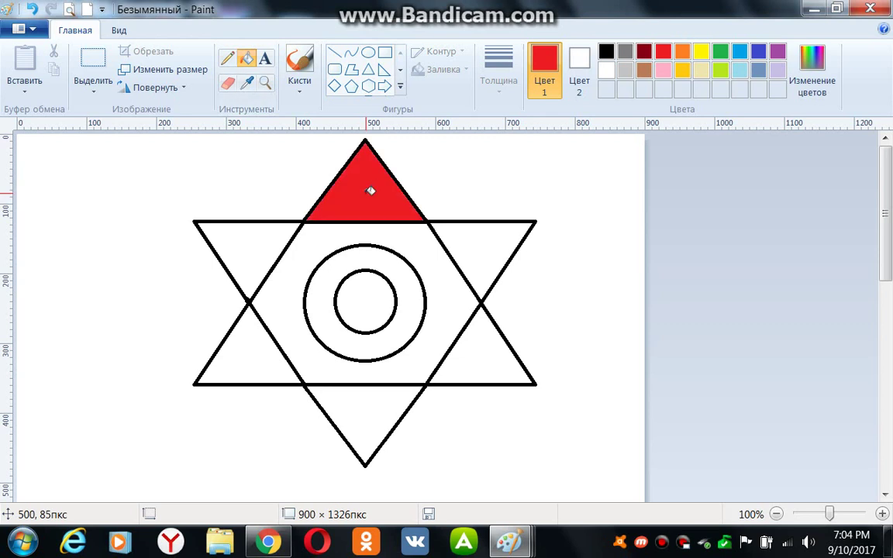
left_click(253, 256)
left_click(235, 367)
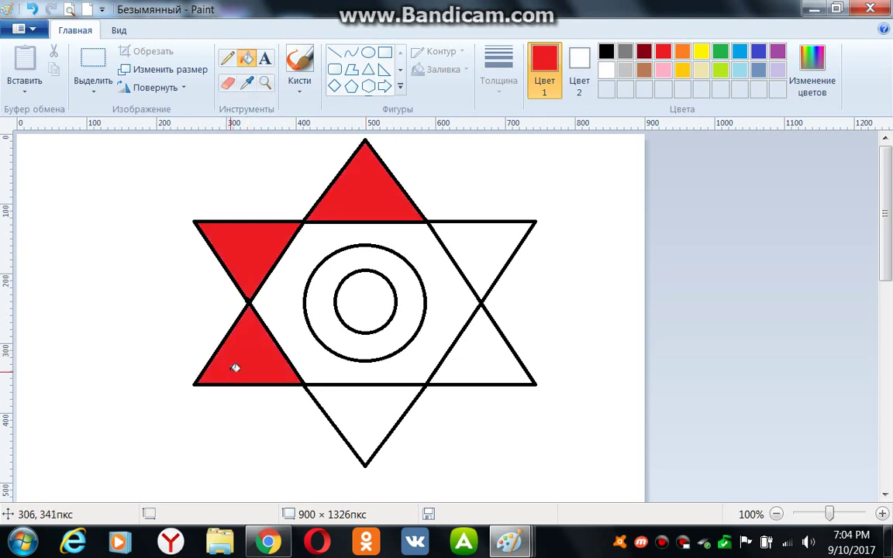
left_click(351, 412)
left_click(483, 356)
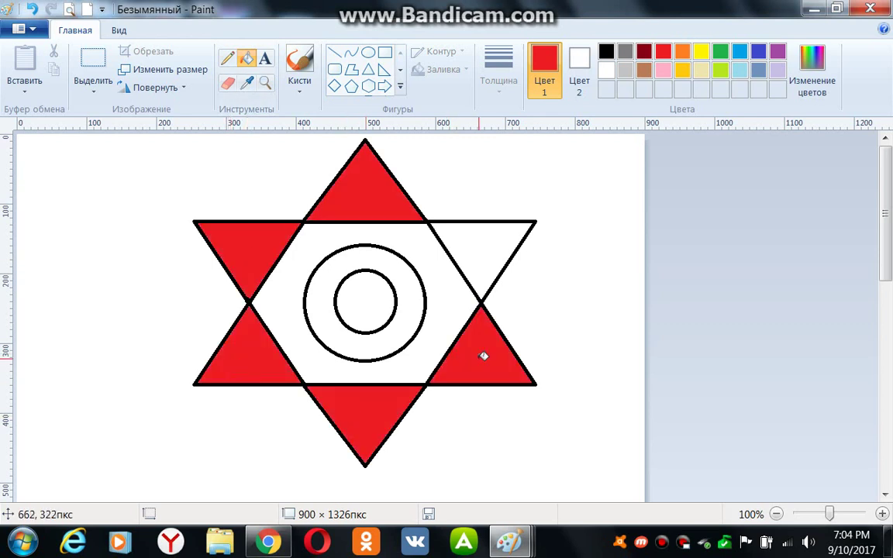
left_click(496, 262)
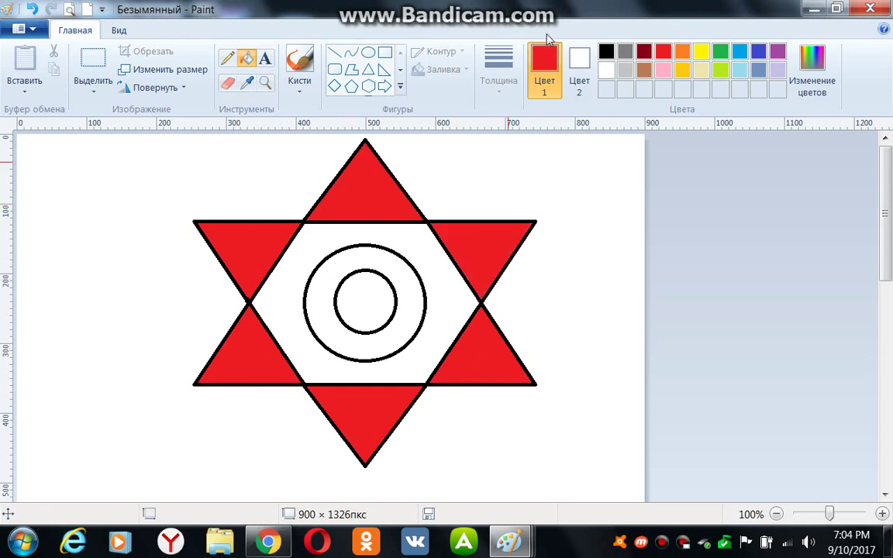
Fill the hexagon around the circles and the inner circle with green, and the ring between the circles with red
left_click(723, 51)
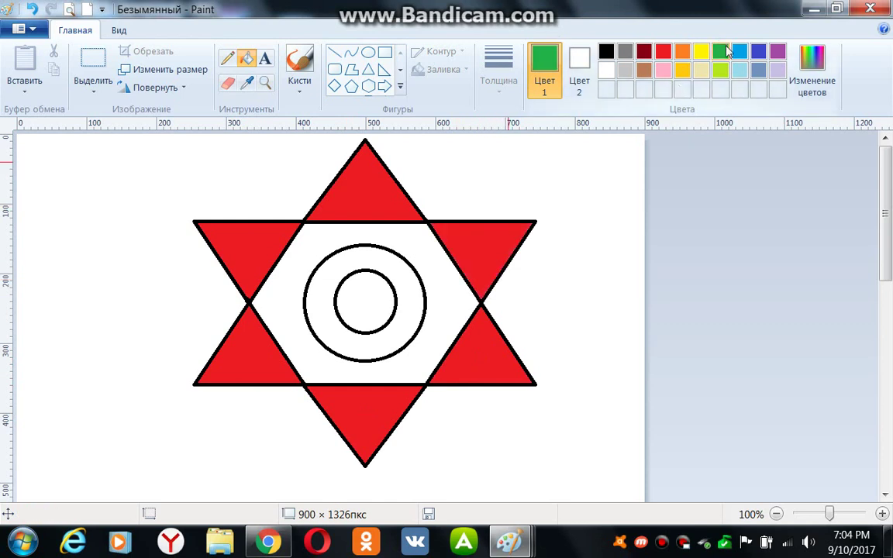
left_click(430, 239)
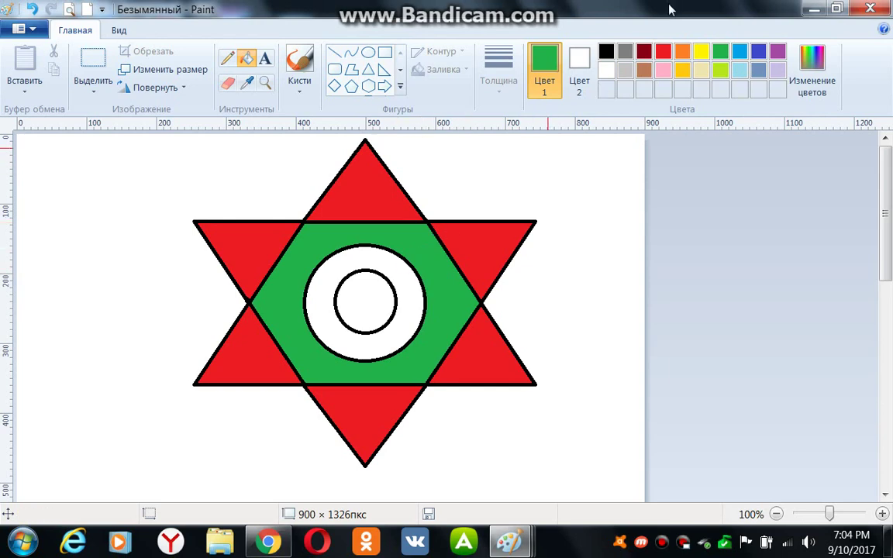
left_click(663, 51)
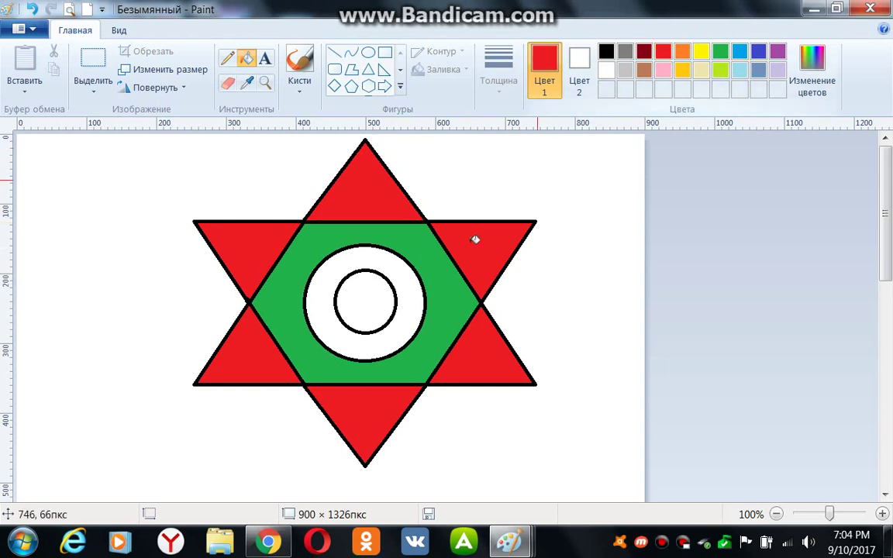
left_click(405, 280)
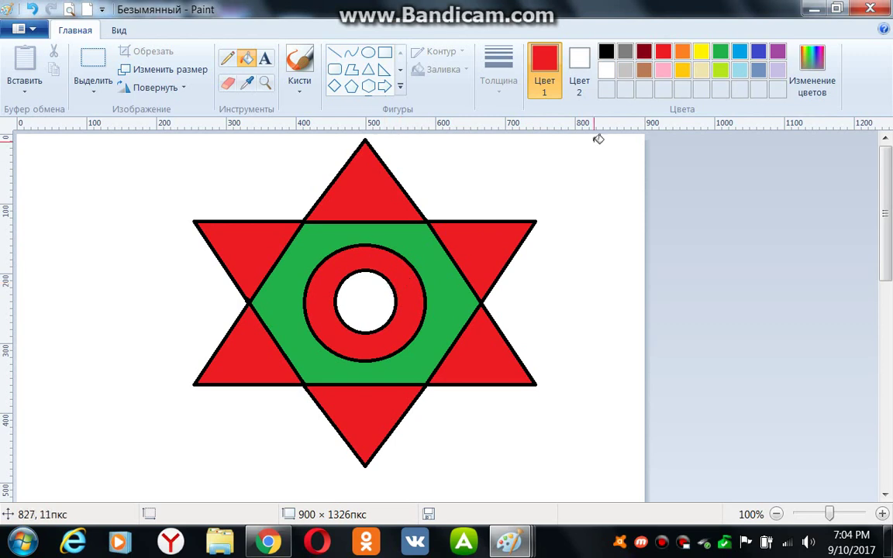
left_click(721, 53)
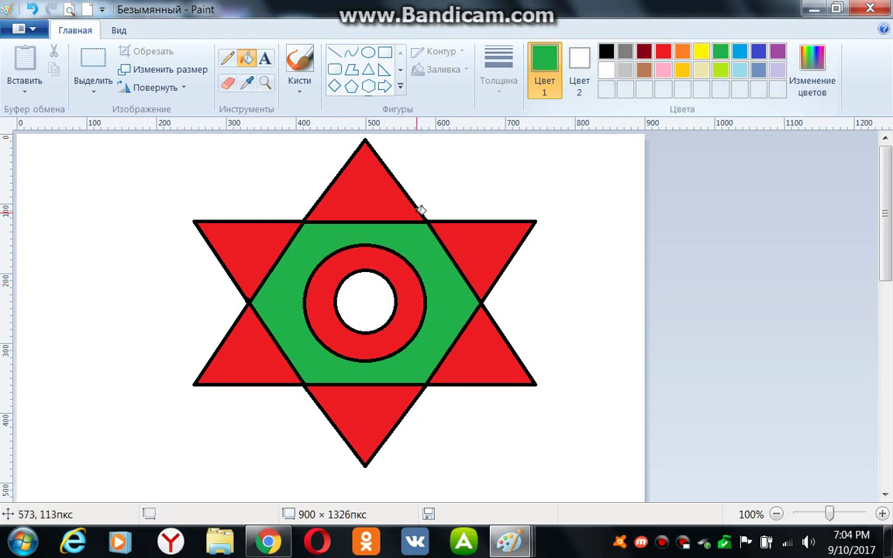
left_click(378, 298)
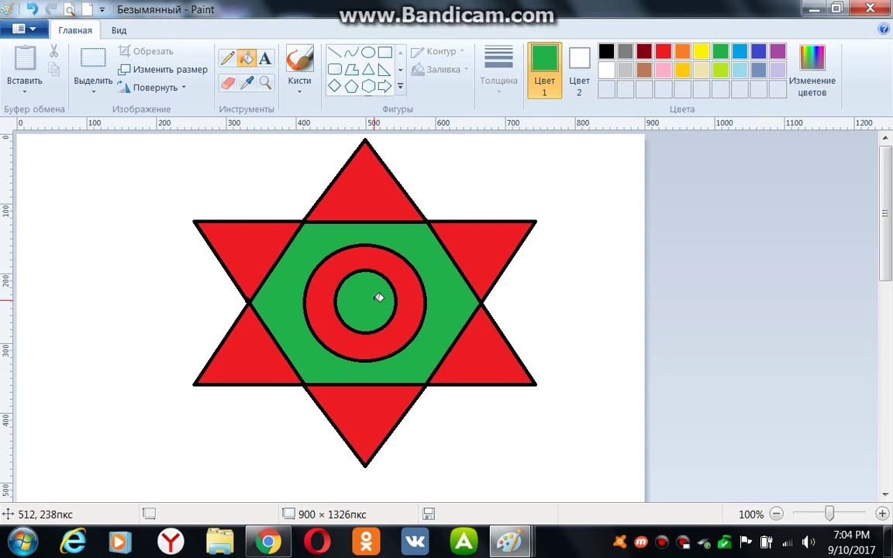
Close the drawing and choose to save its changes
left_click(870, 8)
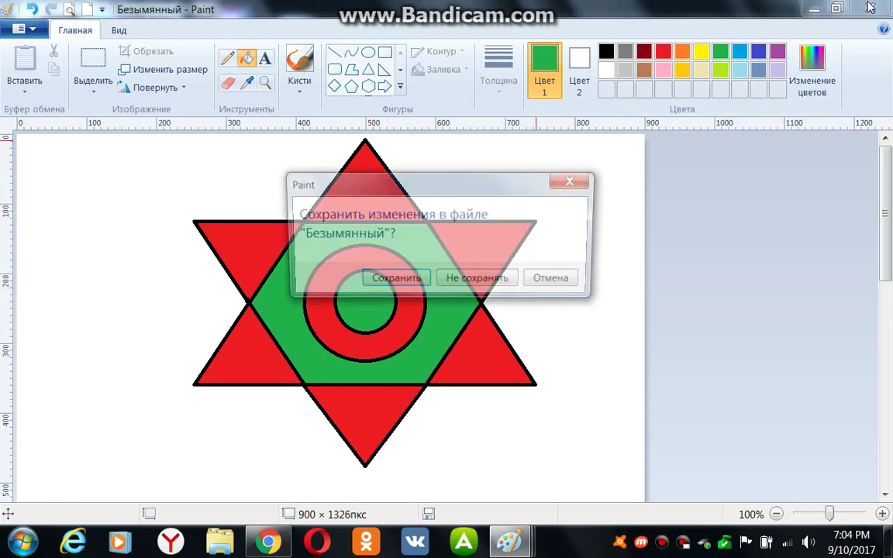
left_click(402, 281)
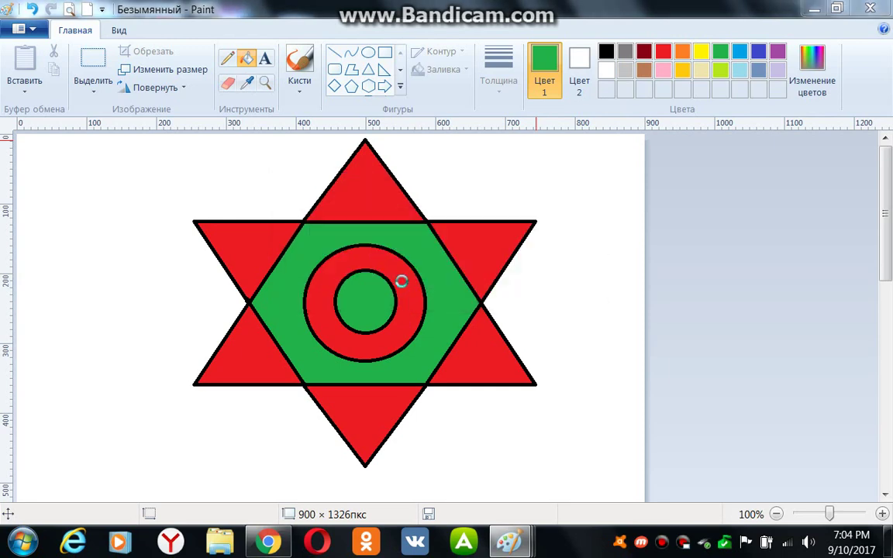